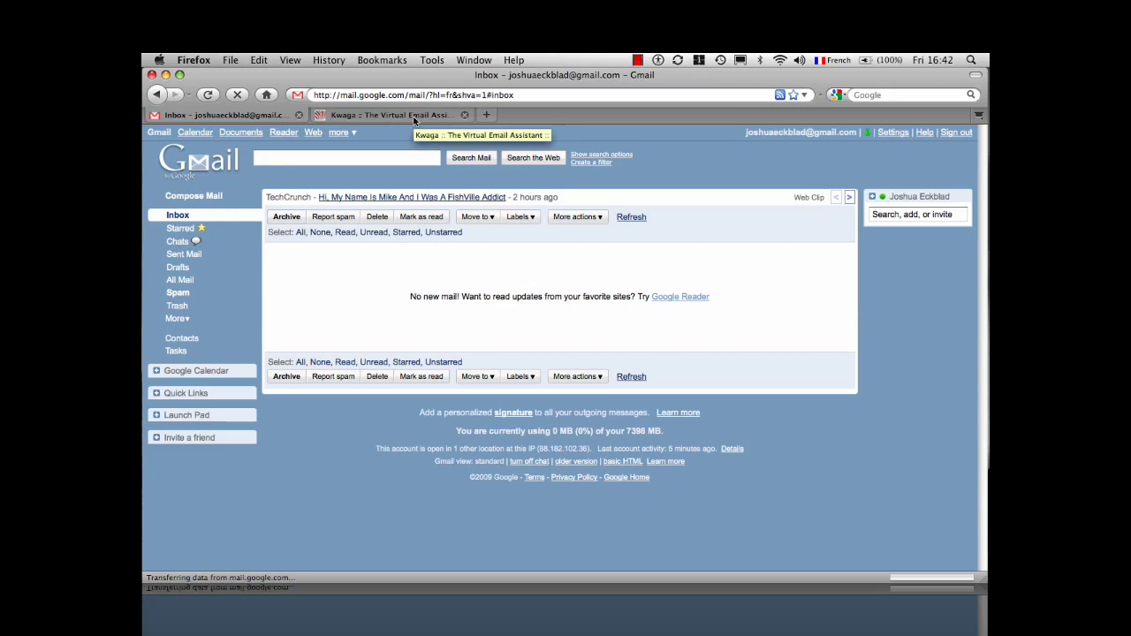
Switch to the Kwaga website and scroll down to the invitation-number sign-up offer
left_click(414, 116)
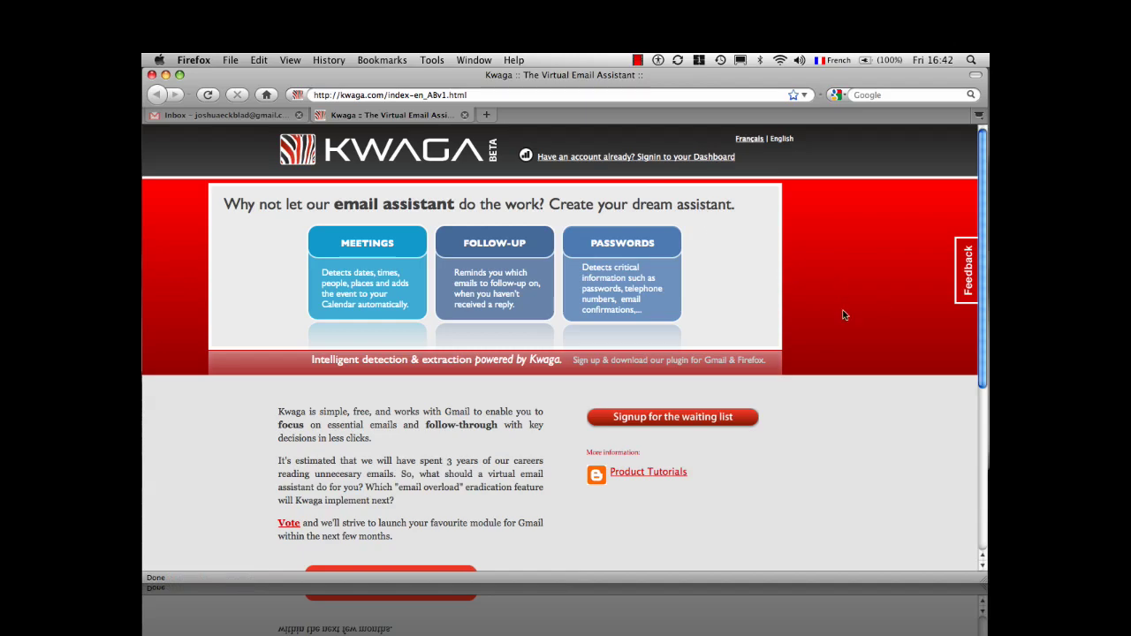
scroll(843, 310, "down", 4)
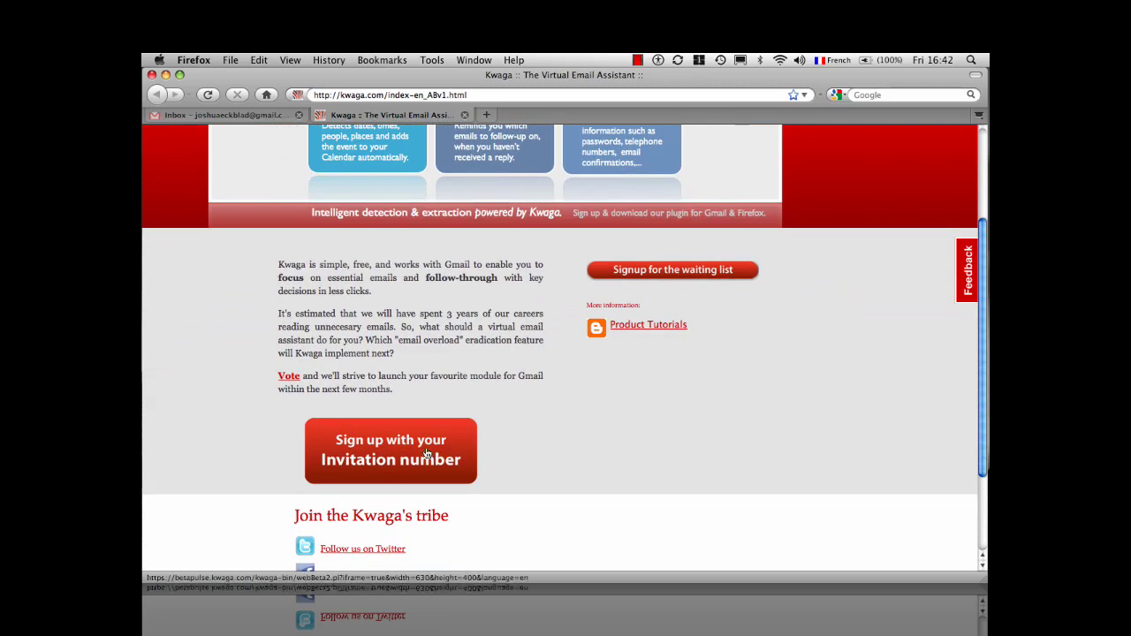
Register for Kwaga with the Gmail address, account password and invitation number
left_click(426, 452)
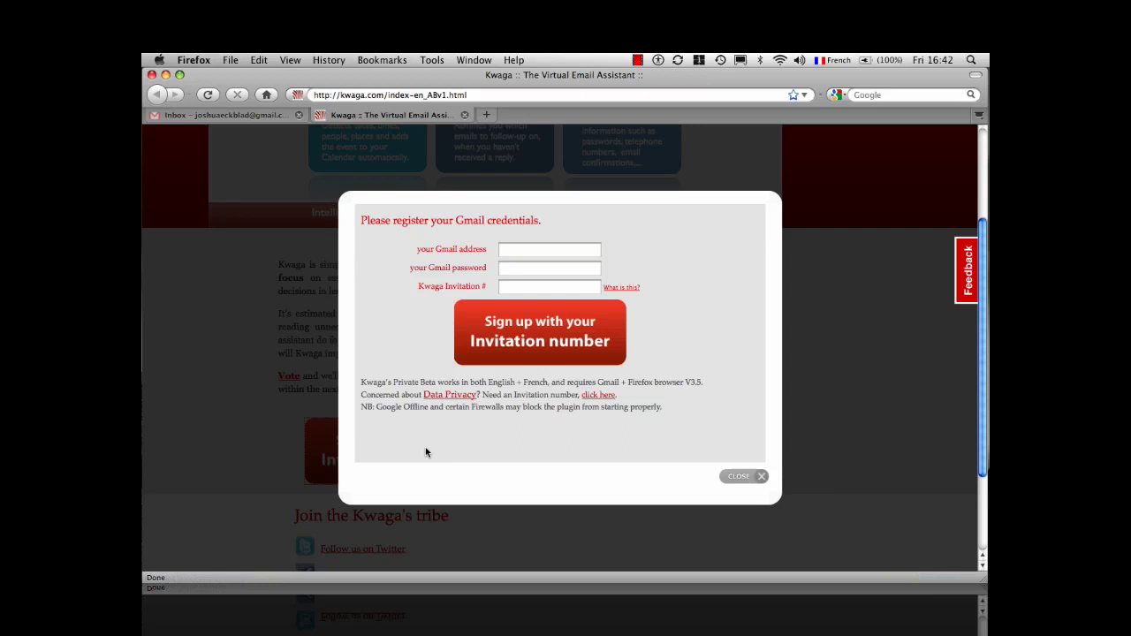
left_click(525, 253)
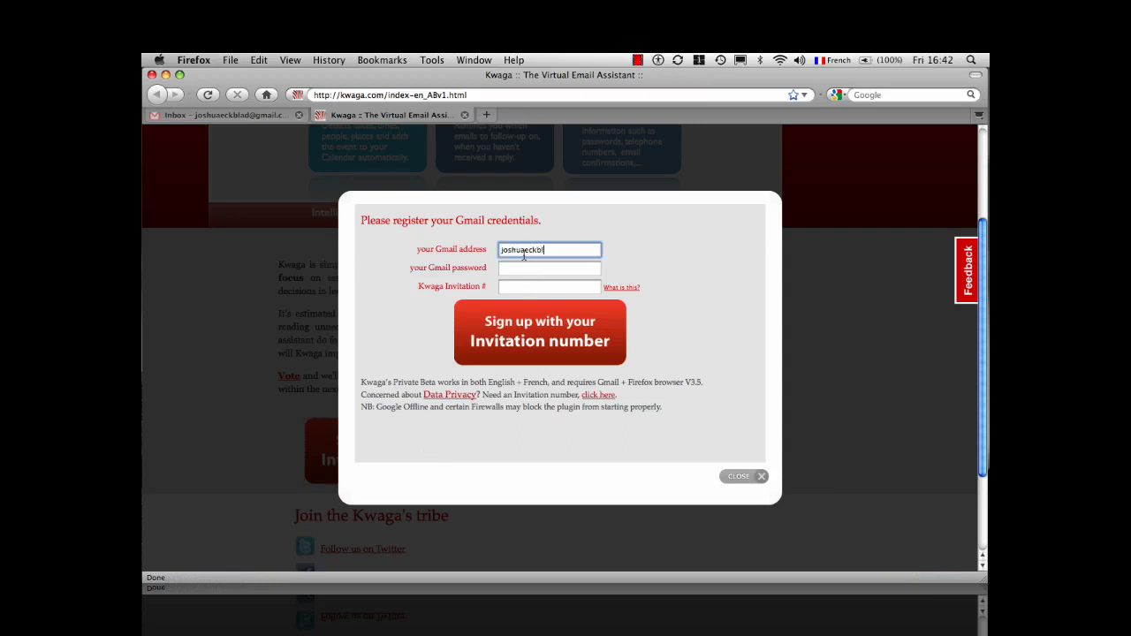
key("Tab")
type("•••••••••")
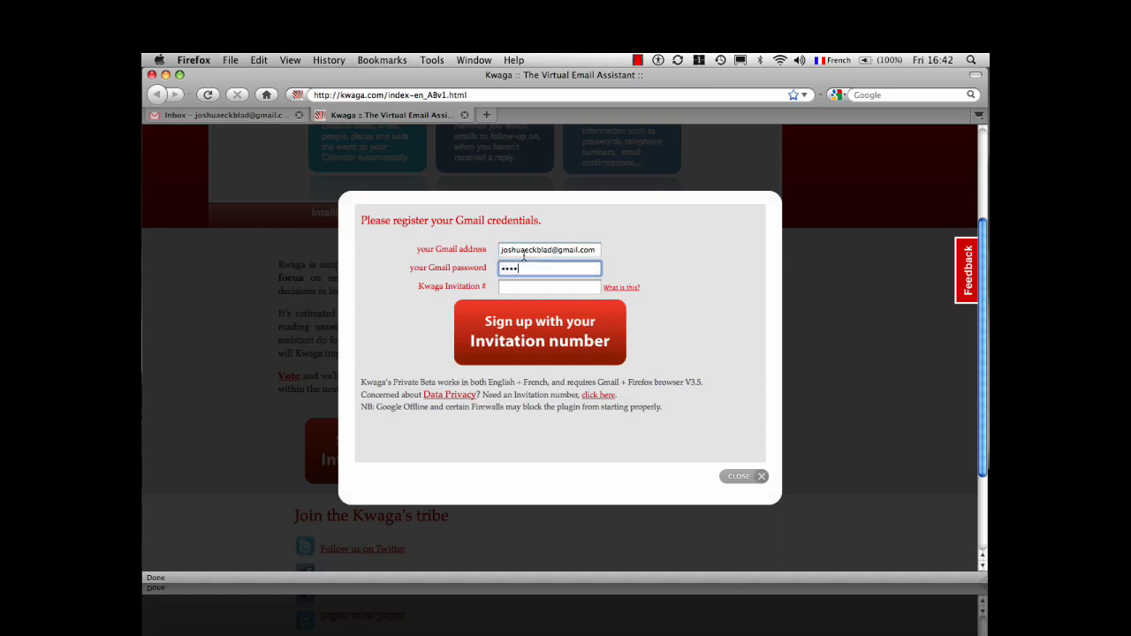
key("Tab")
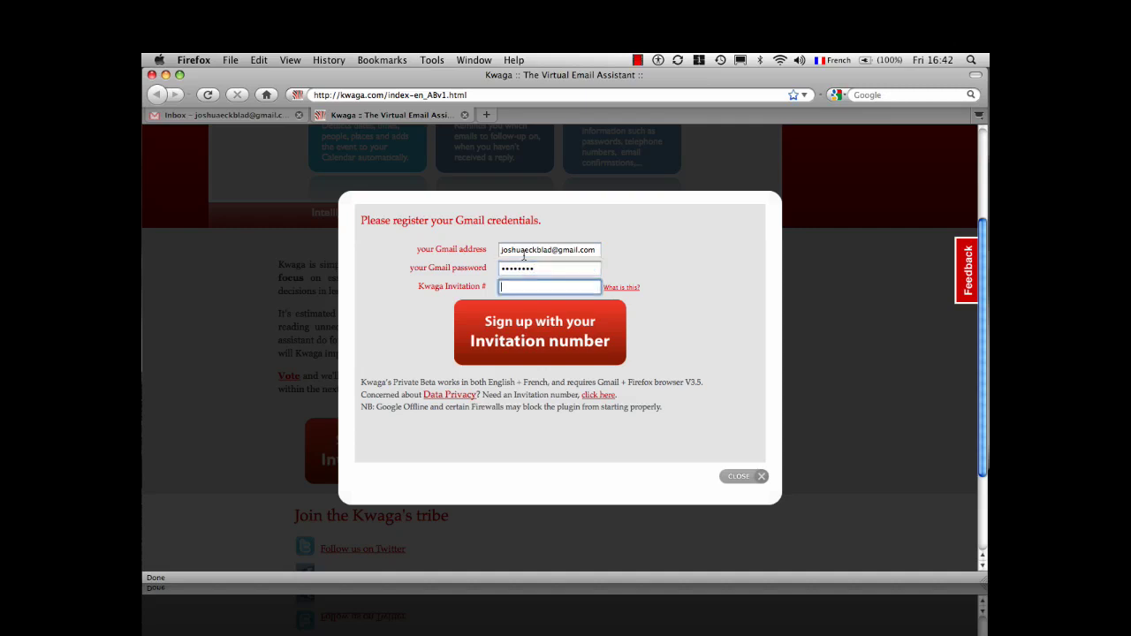
type("121452")
left_click(528, 323)
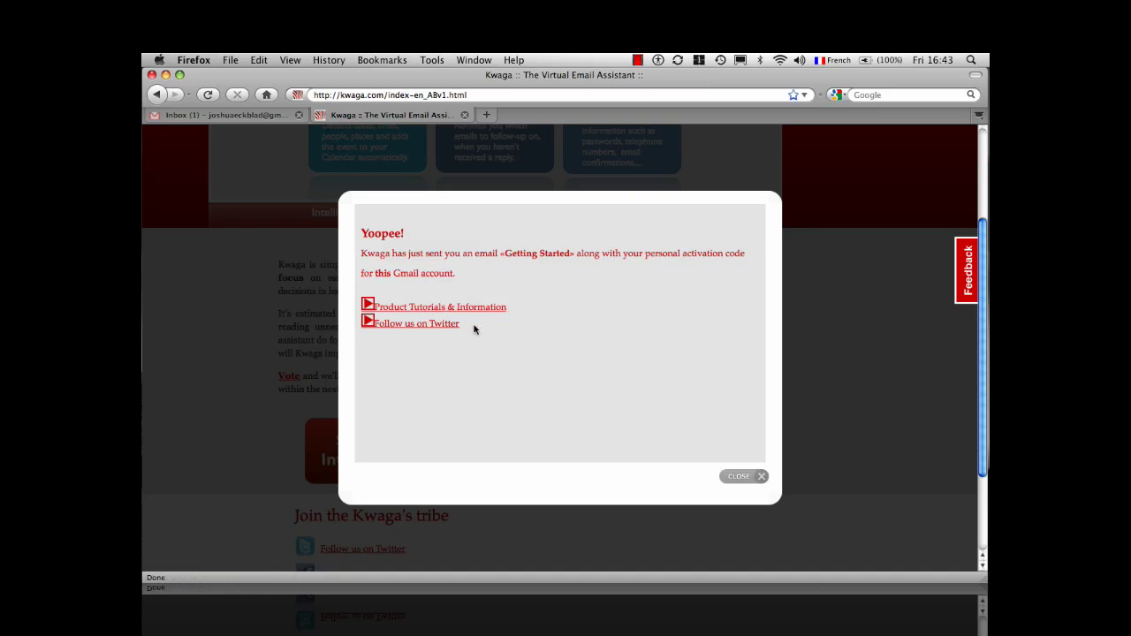
Dismiss the registration confirmation and open the Kwaga Getting Started email in Gmail
left_click(743, 479)
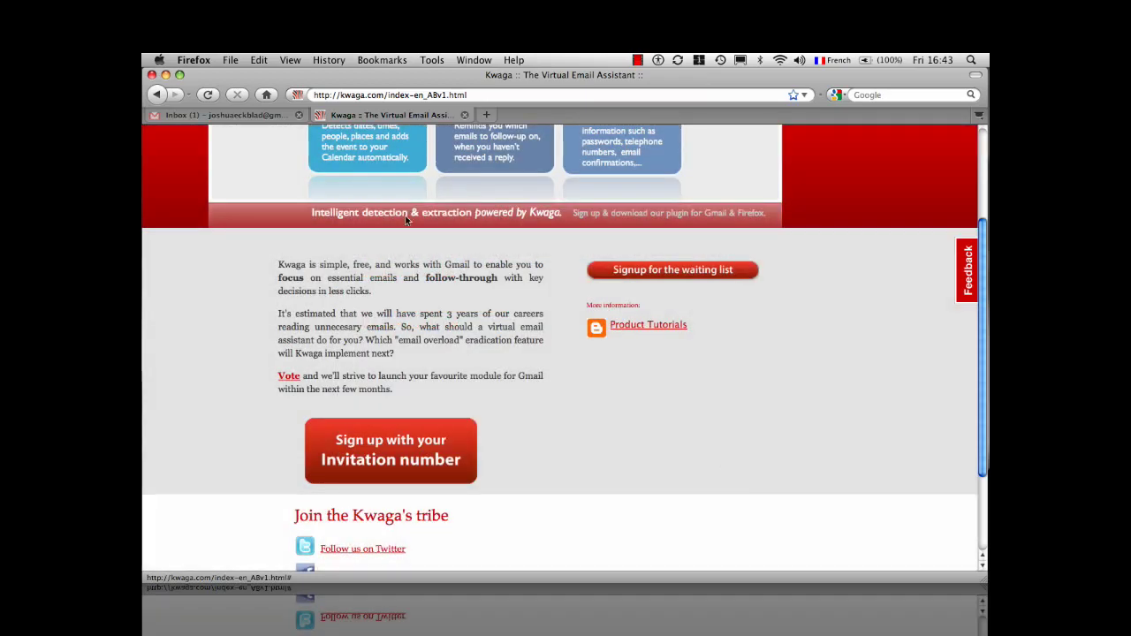
scroll(405, 220, "up", 3)
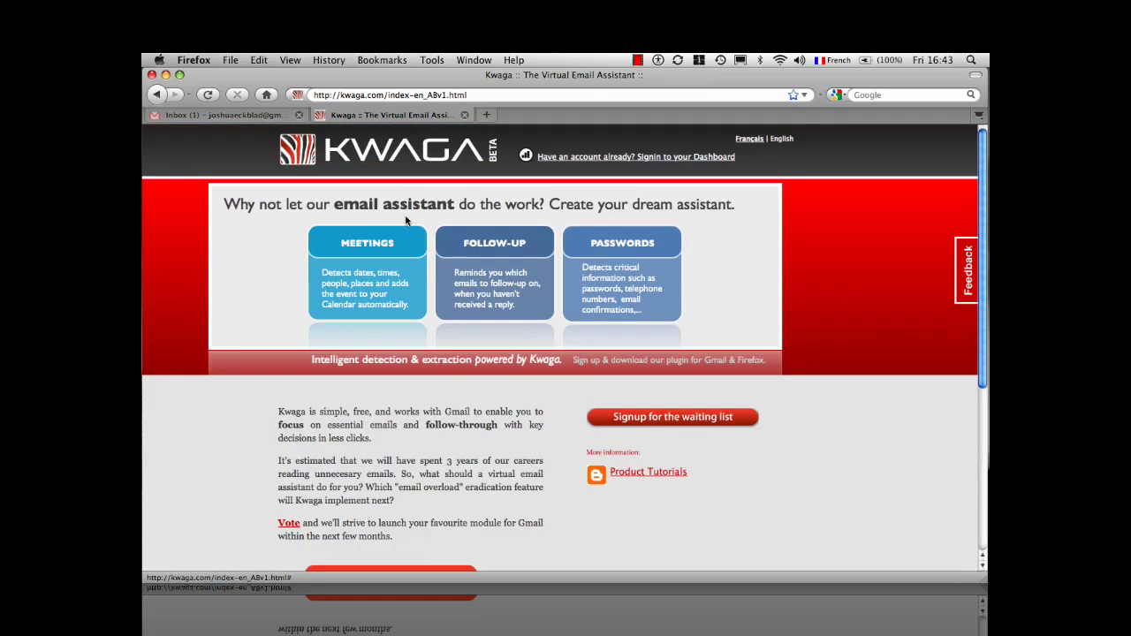
left_click(265, 115)
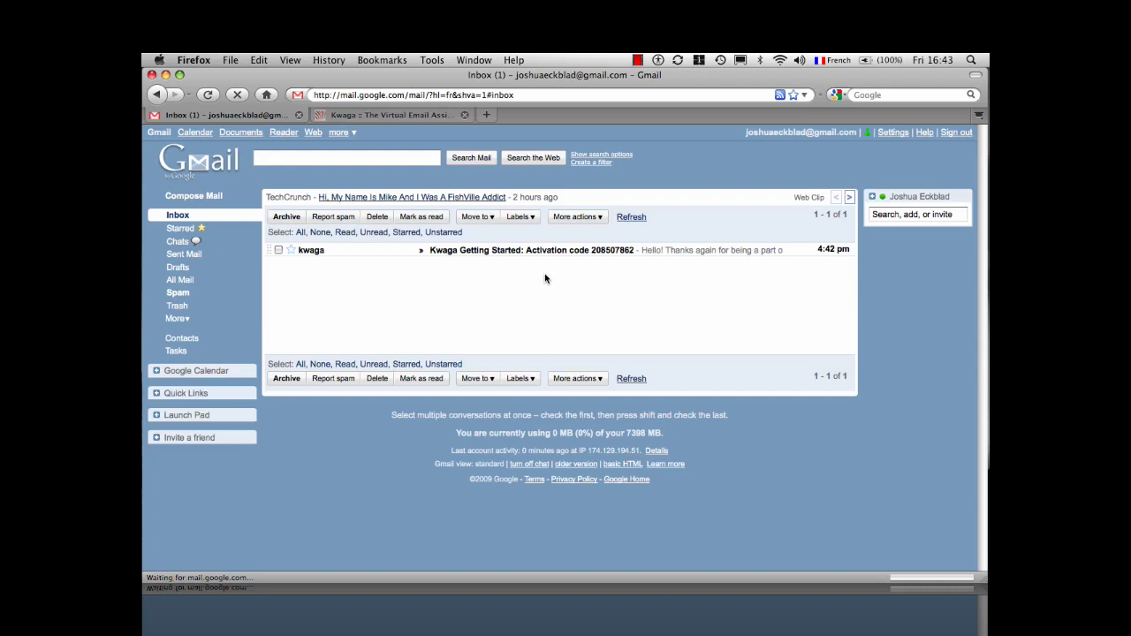
left_click(535, 252)
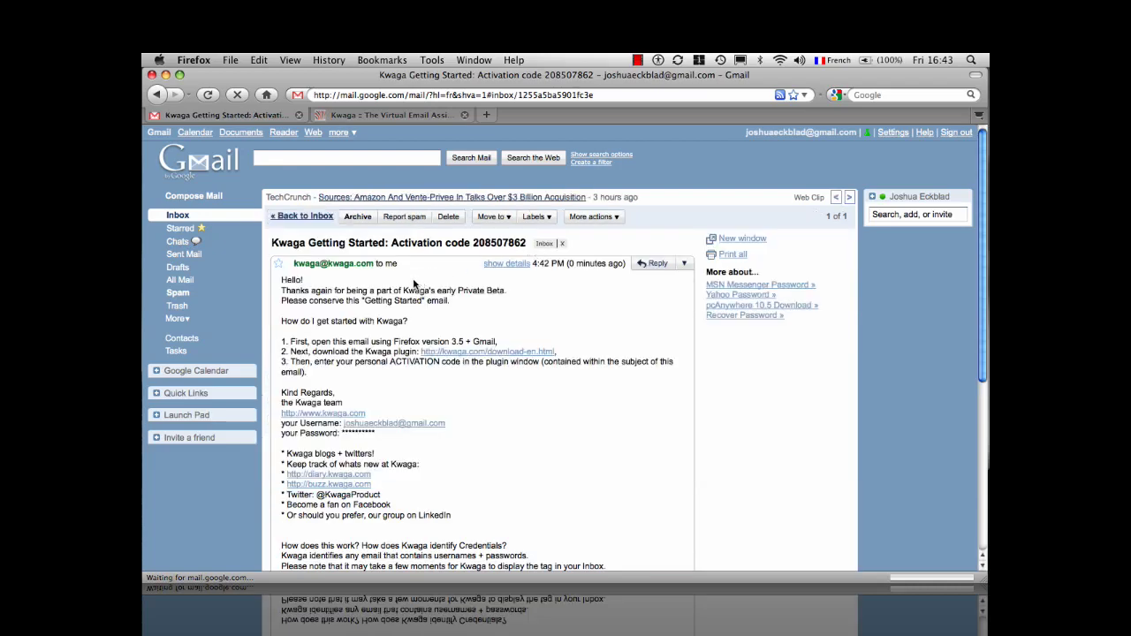
scroll(399, 286, "down", 1)
scroll(400, 285, "down", 1)
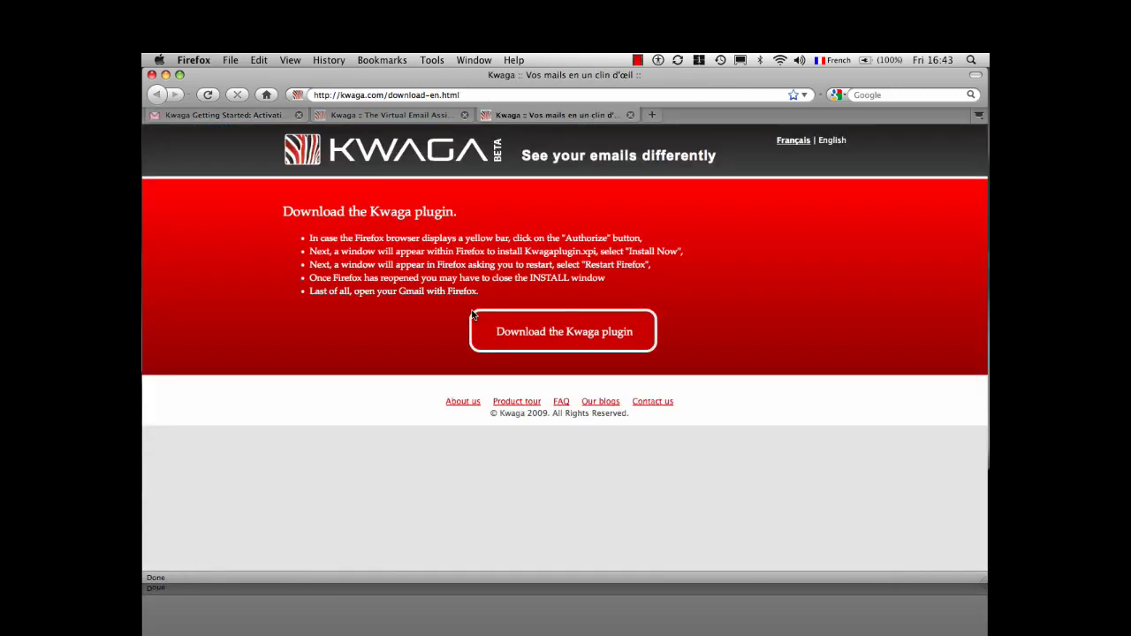
Install Kwaga plugin 1.90, restart Firefox, then close the Add-ons window and download tab
left_click(537, 334)
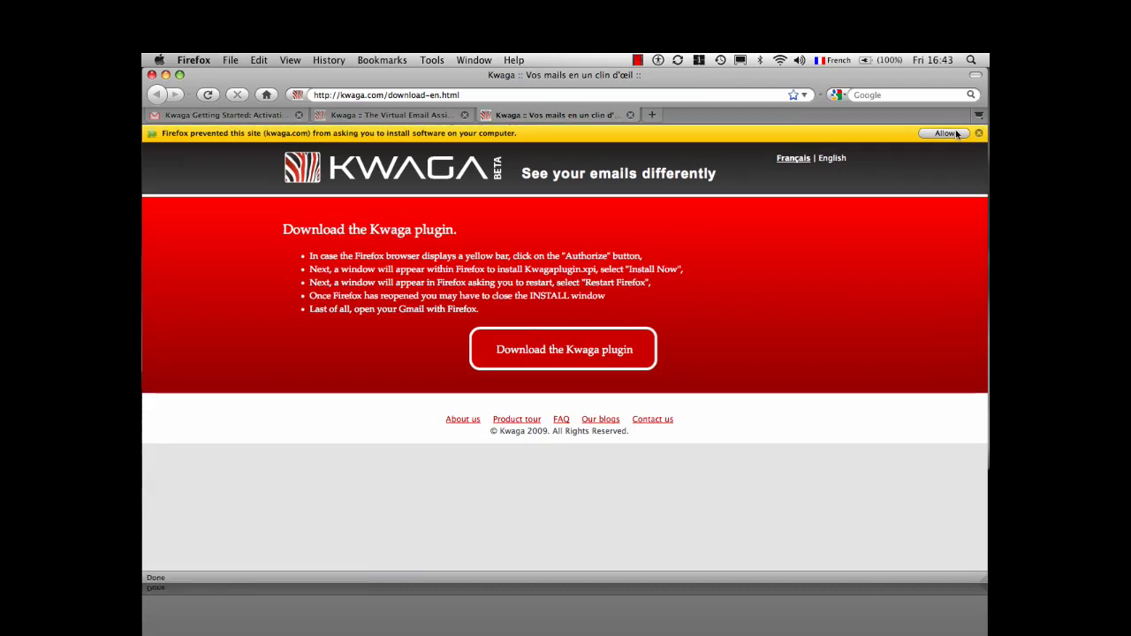
left_click(956, 132)
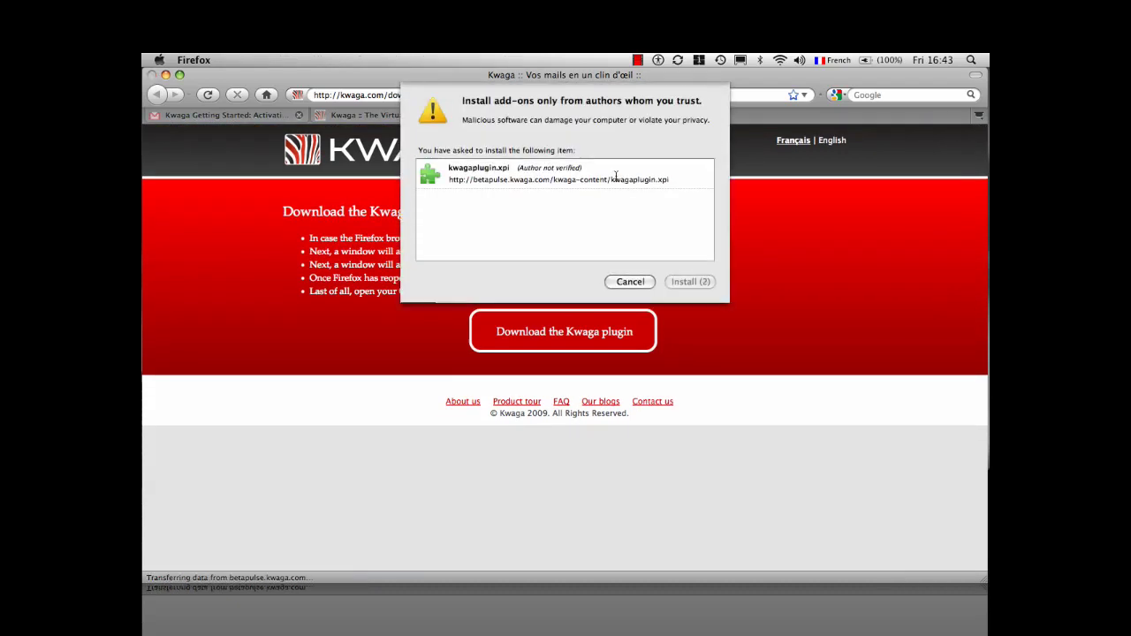
left_click(695, 280)
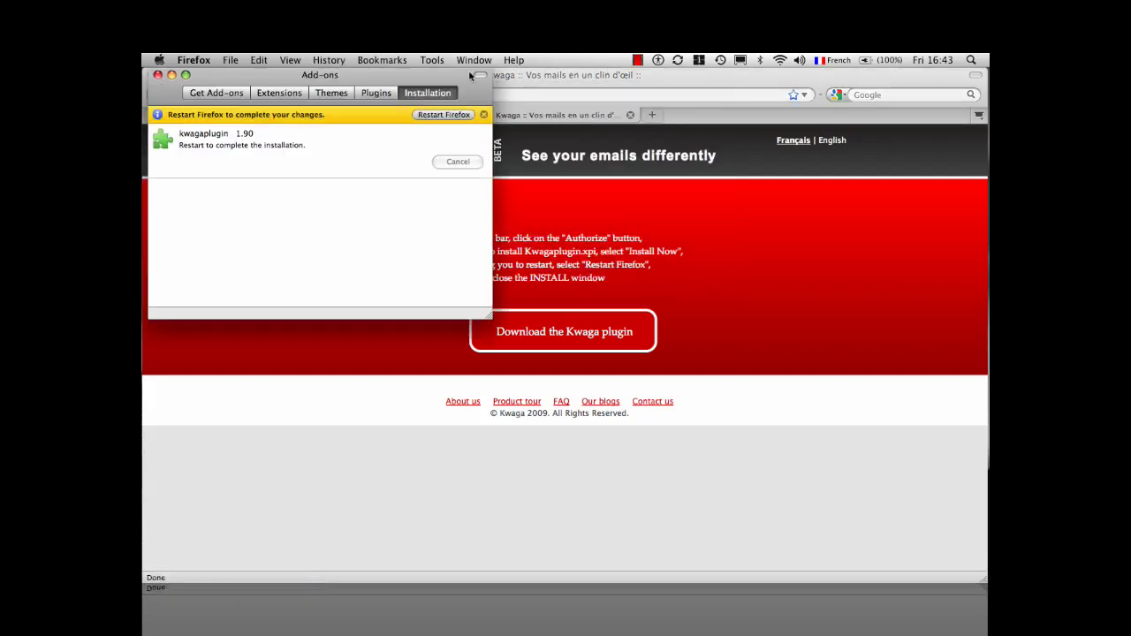
left_click(441, 116)
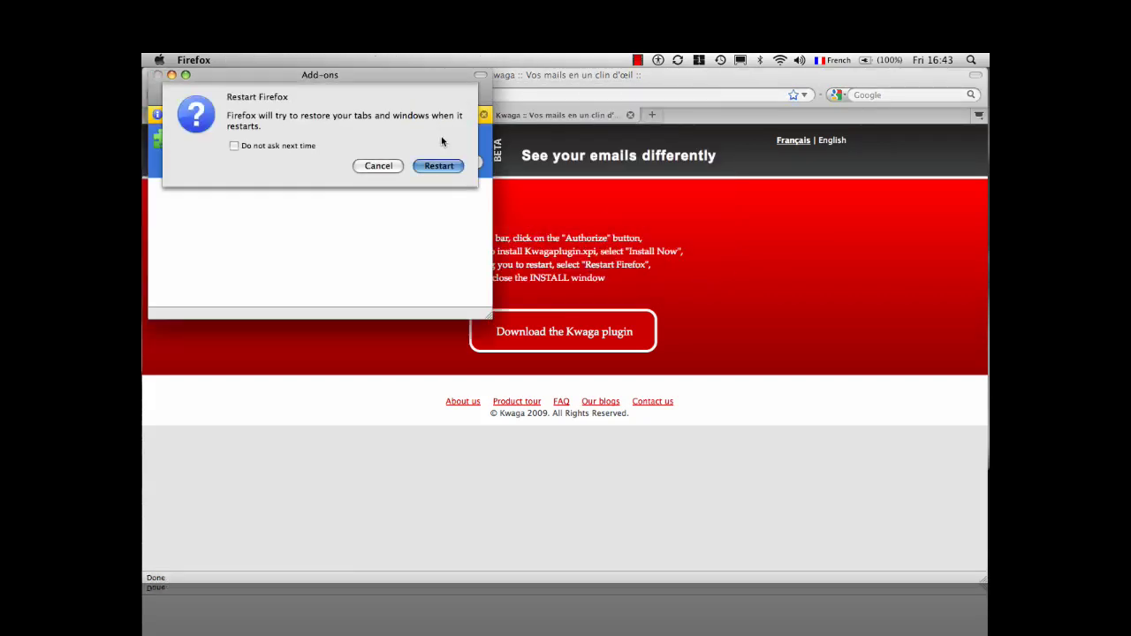
left_click(441, 166)
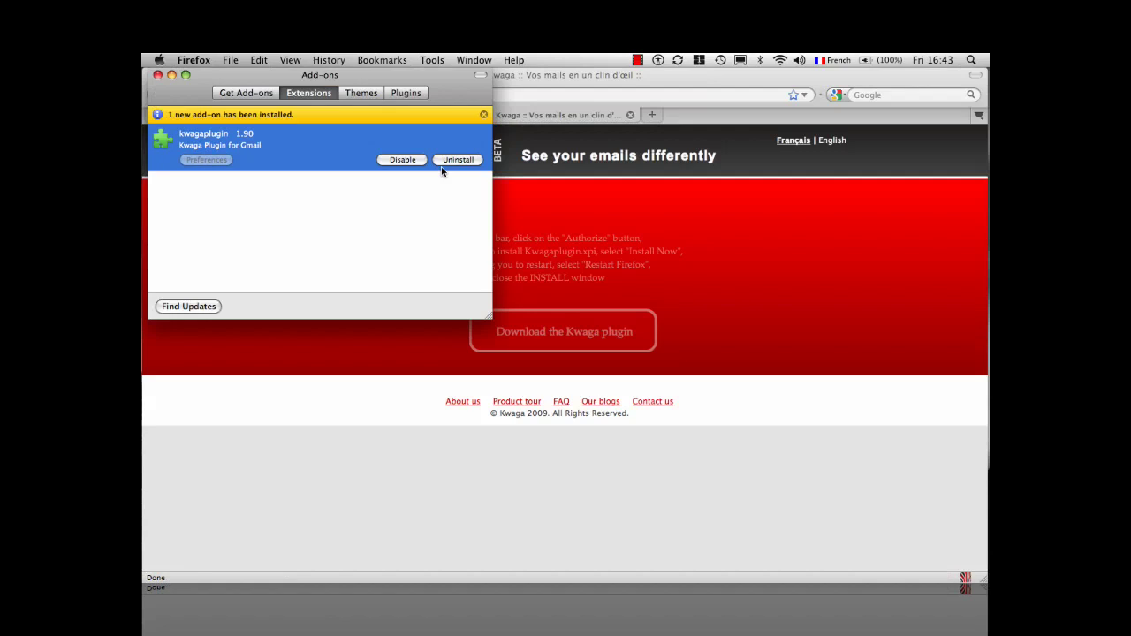
left_click(157, 75)
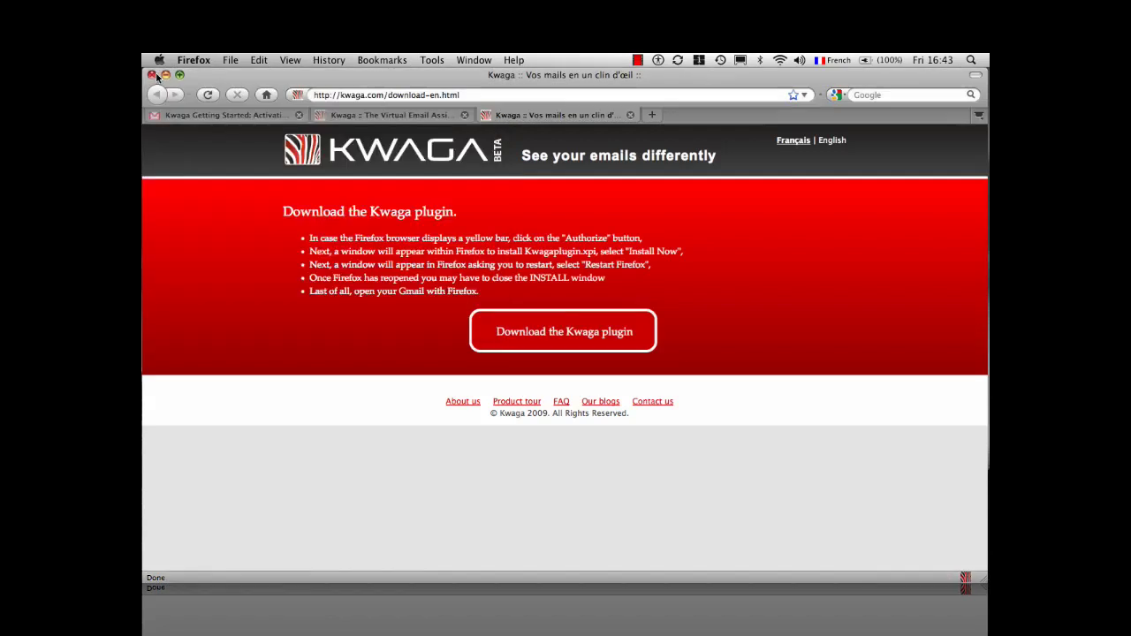
left_click(629, 115)
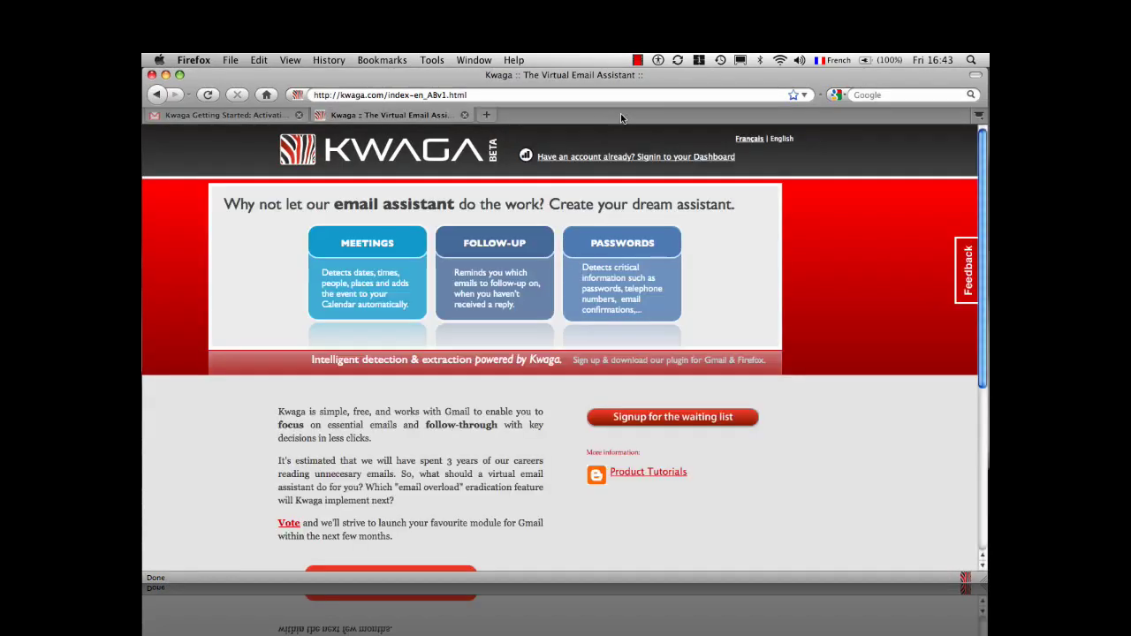
Close the Kwaga tab, return to the inbox, and enter the emailed activation code
left_click(465, 115)
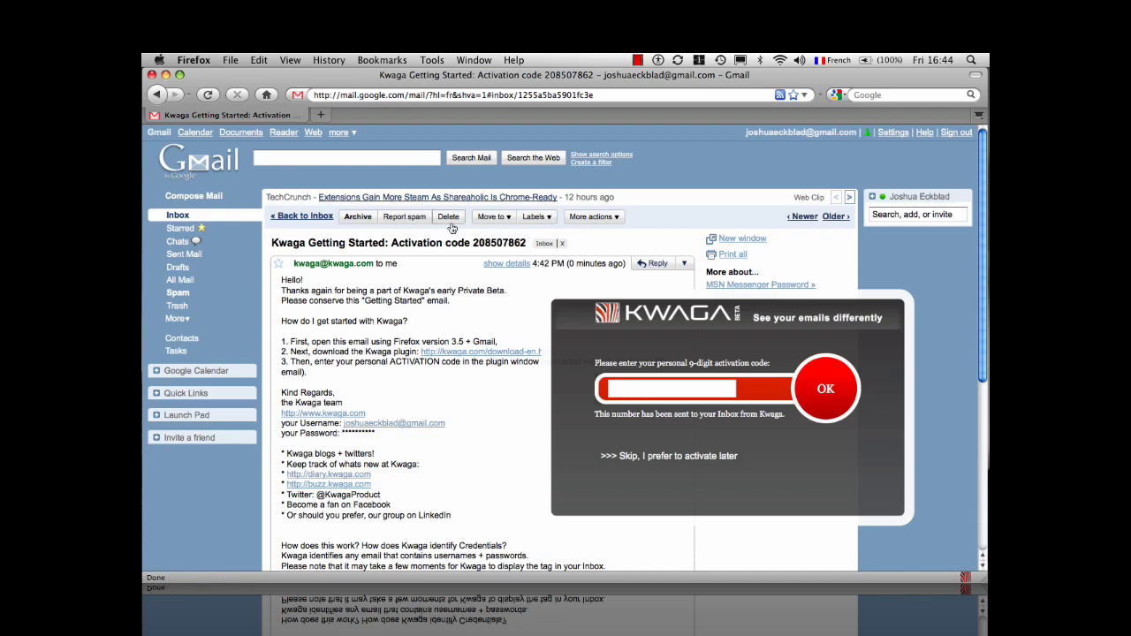
left_click(314, 221)
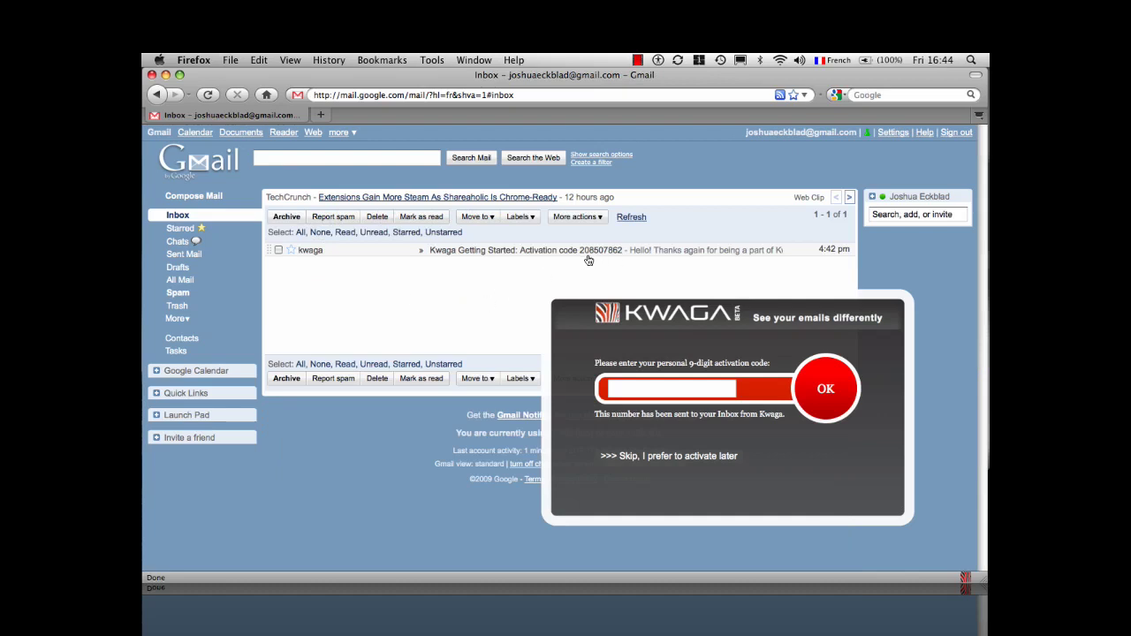
left_click(641, 392)
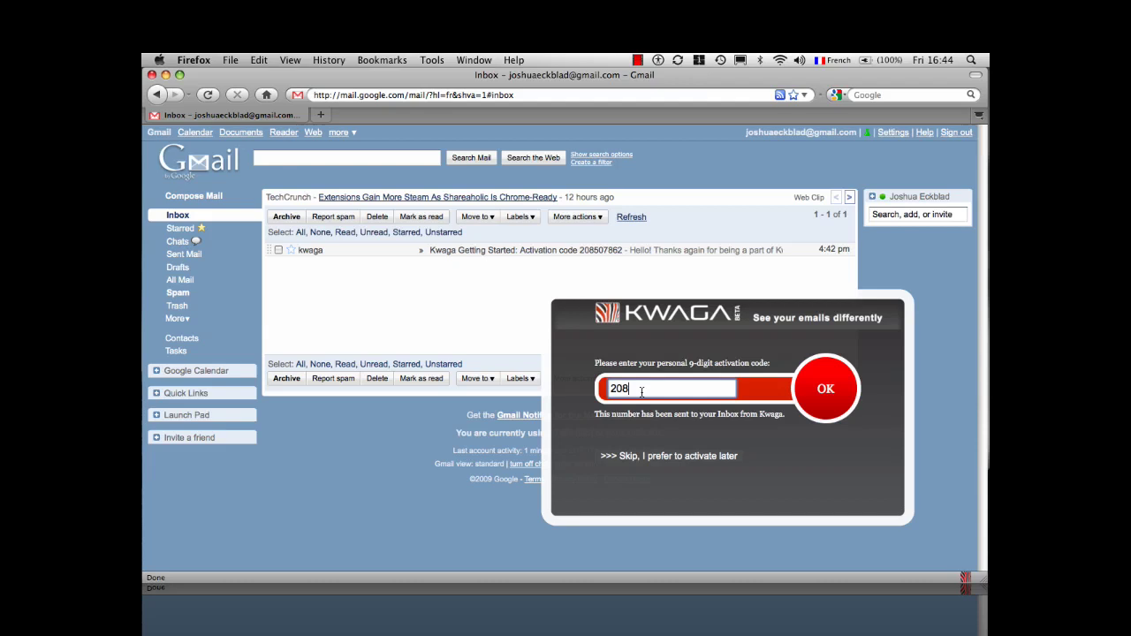
Submit the activation code so Kwaga activates and delivers its sample emails
left_click(825, 389)
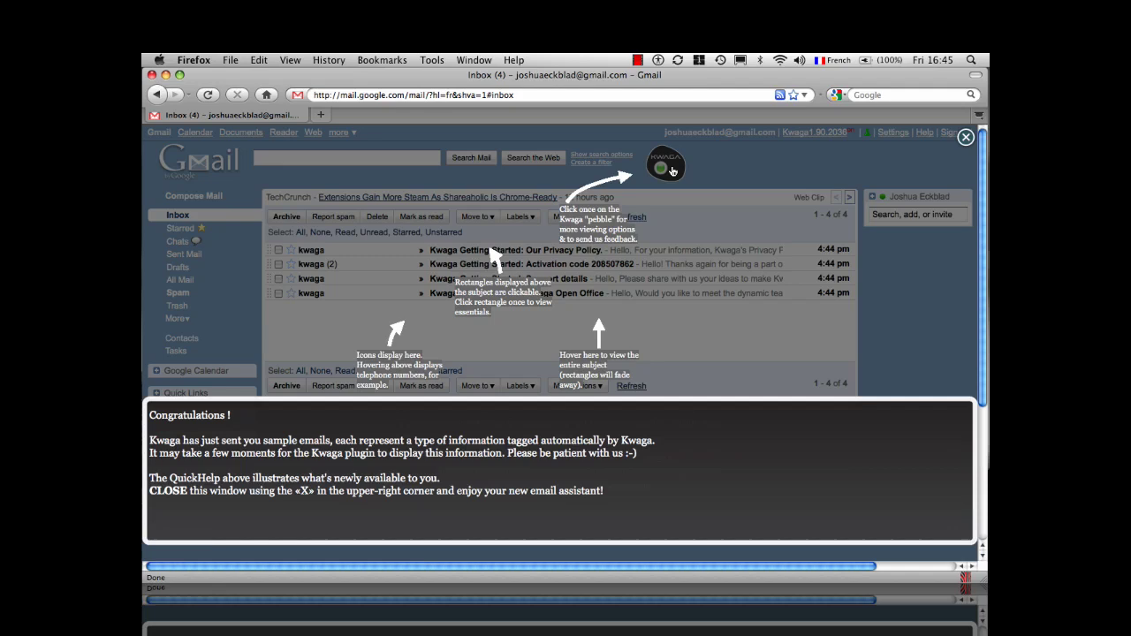
Close the quick-help overlay, then preview and close the third email's New Contact tag
left_click(966, 139)
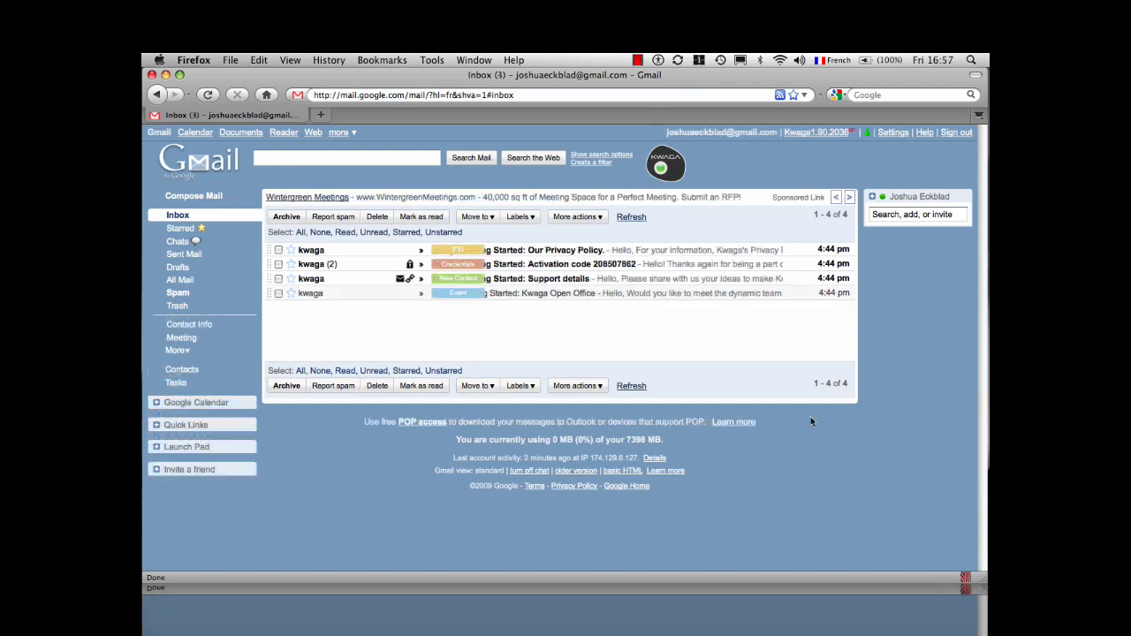
left_click(440, 283)
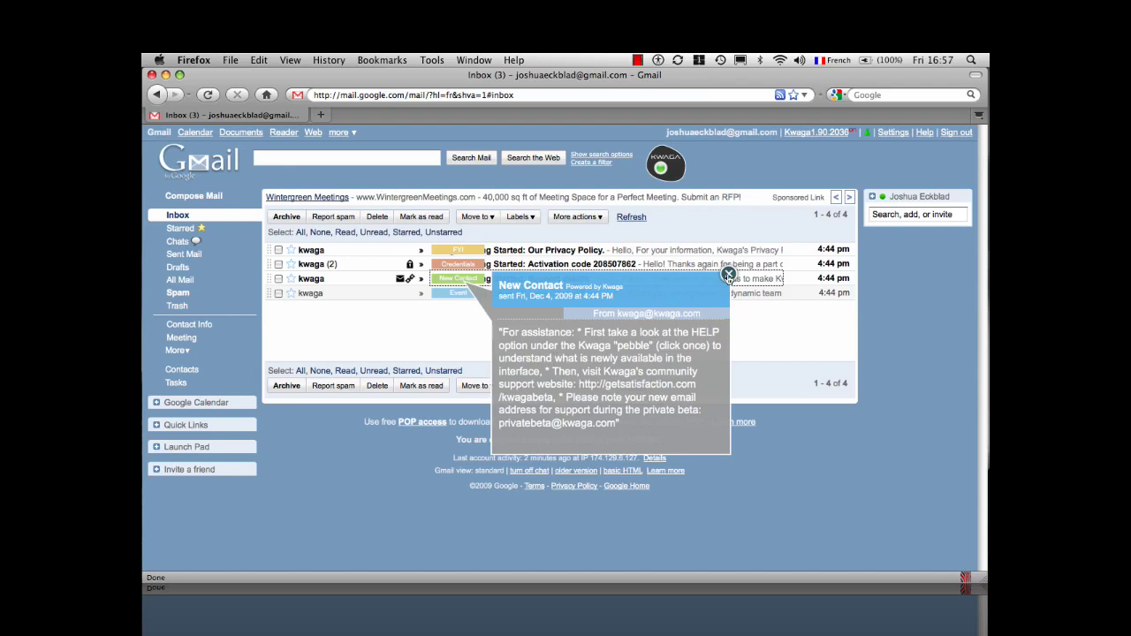
left_click(728, 274)
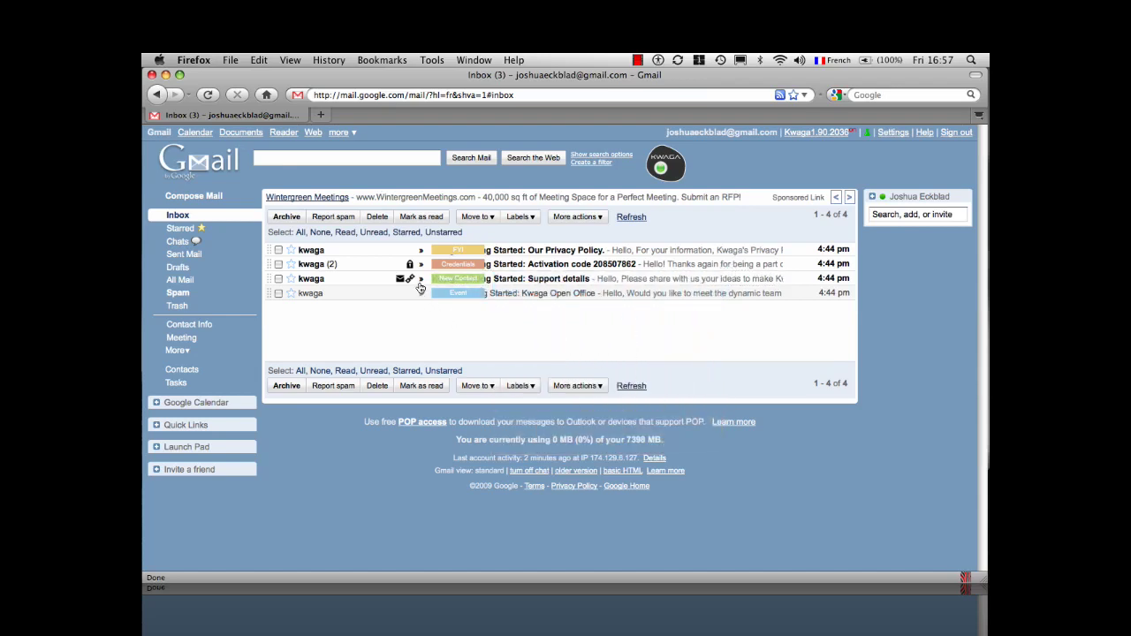
mouse_move(411, 281)
Turn Kwaga tagging OFF from the Kwaga pebble panel
left_click(673, 163)
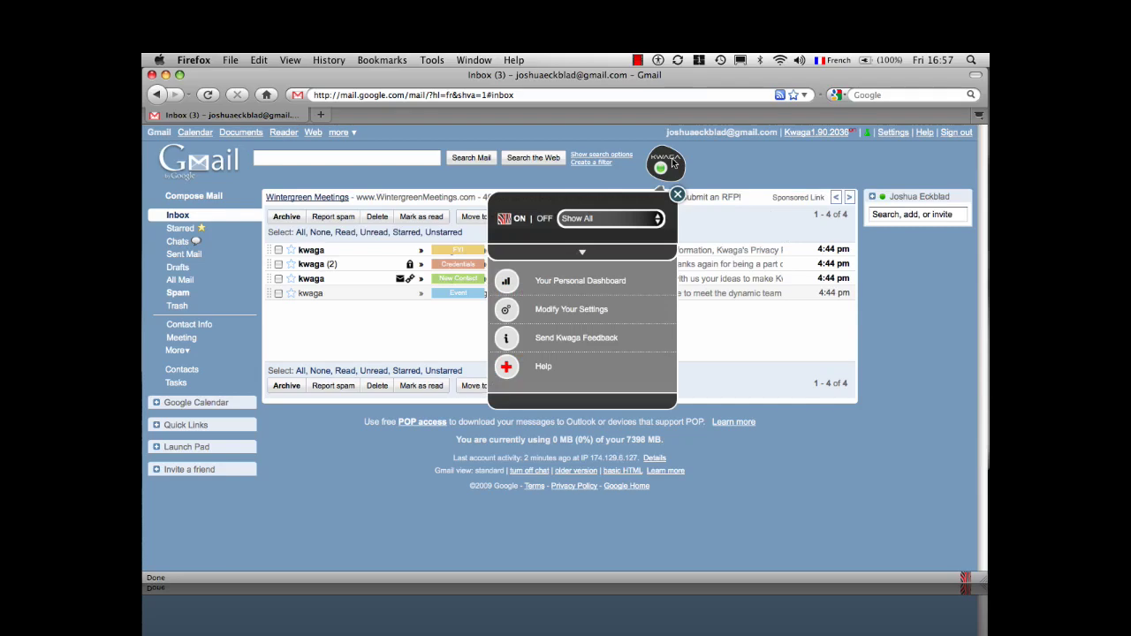
left_click(546, 223)
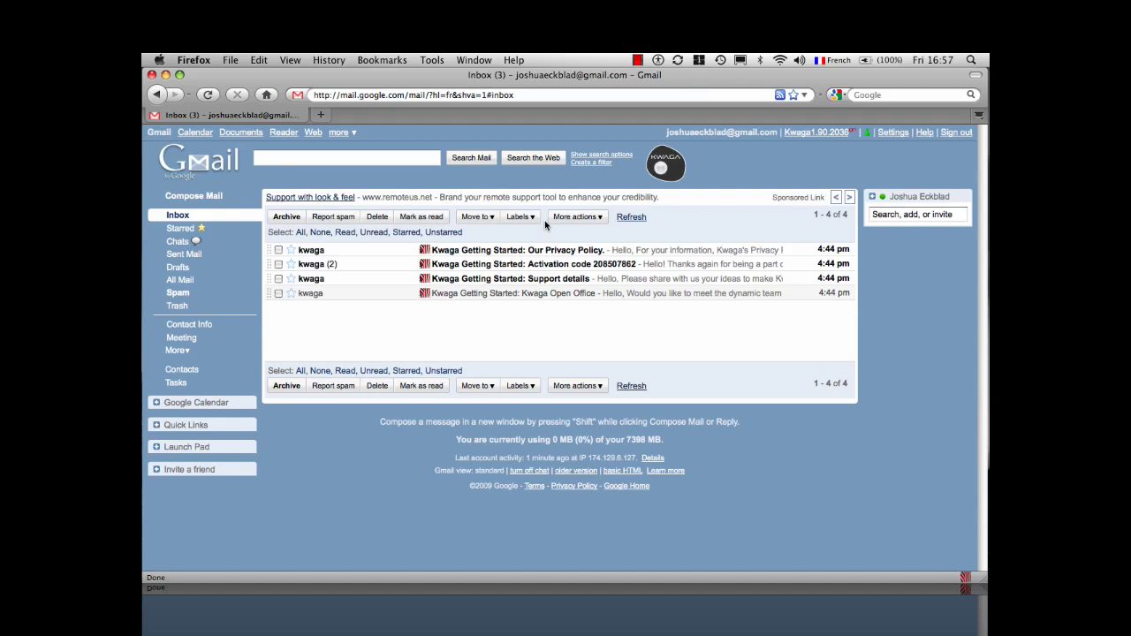
Search Gmail for label:kw-event
left_click(318, 158)
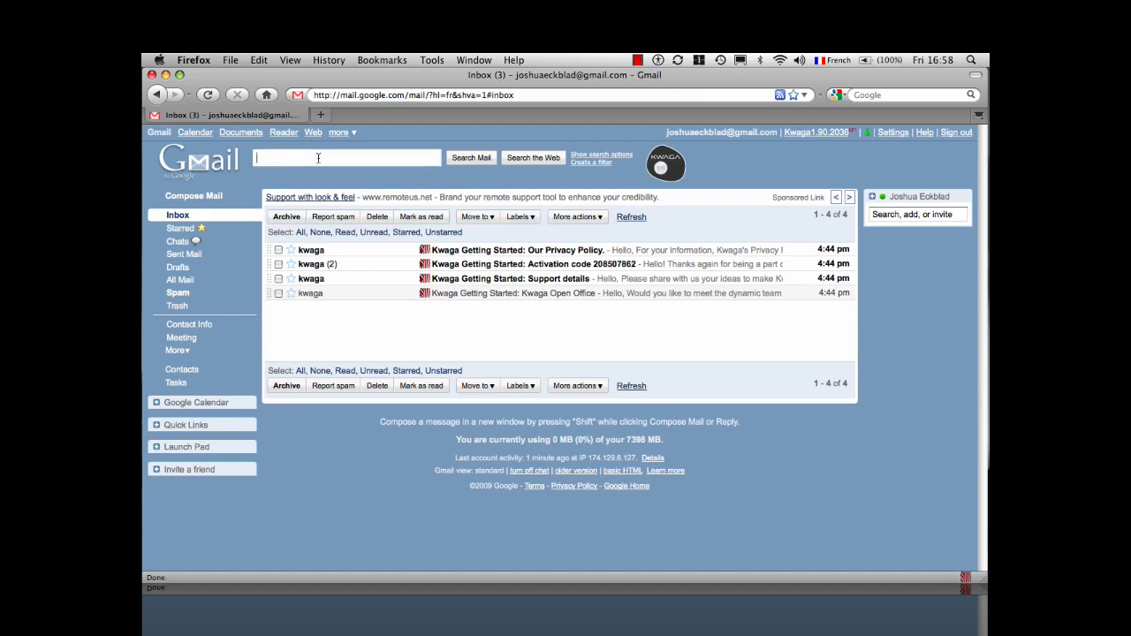
type("label")
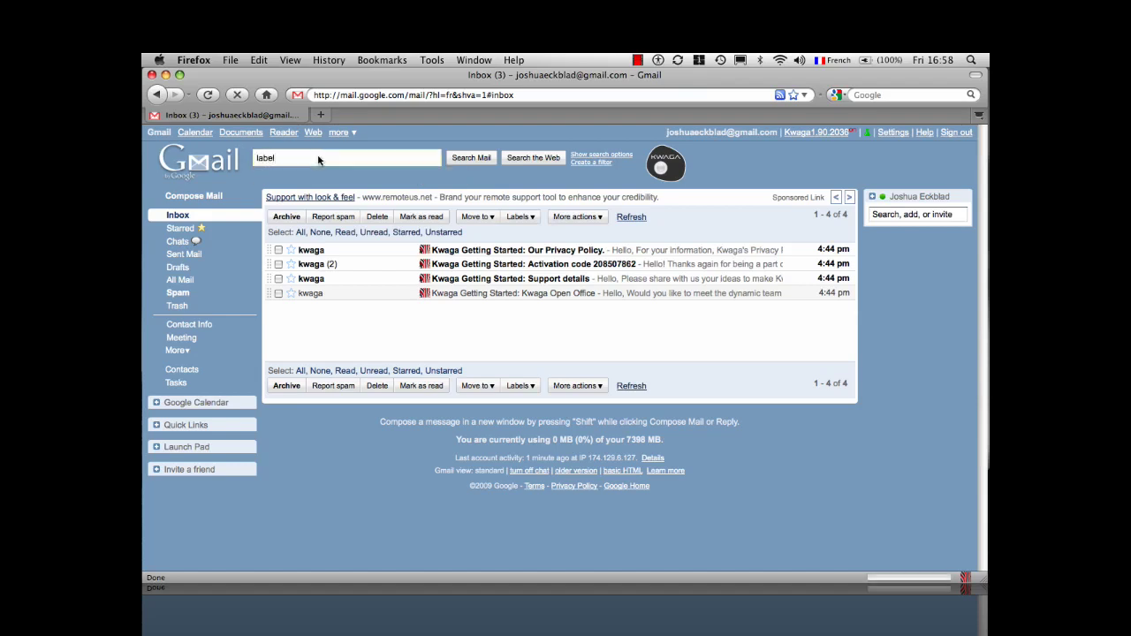
type(":kw-event")
key("Return")
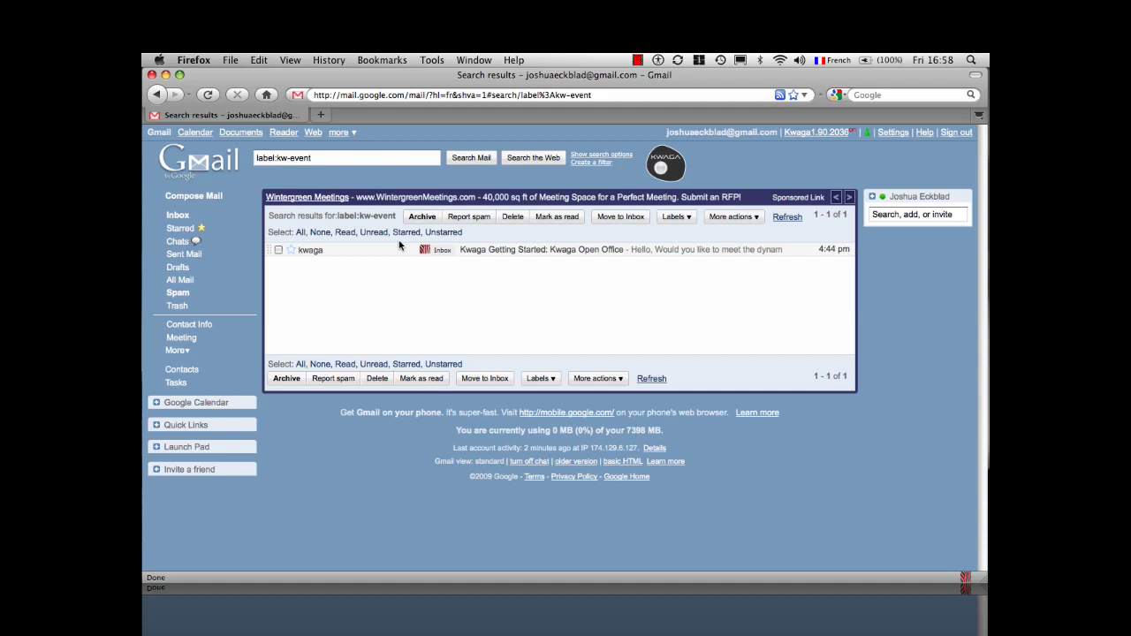
Turn Kwaga tagging back ON from the pebble panel
left_click(665, 165)
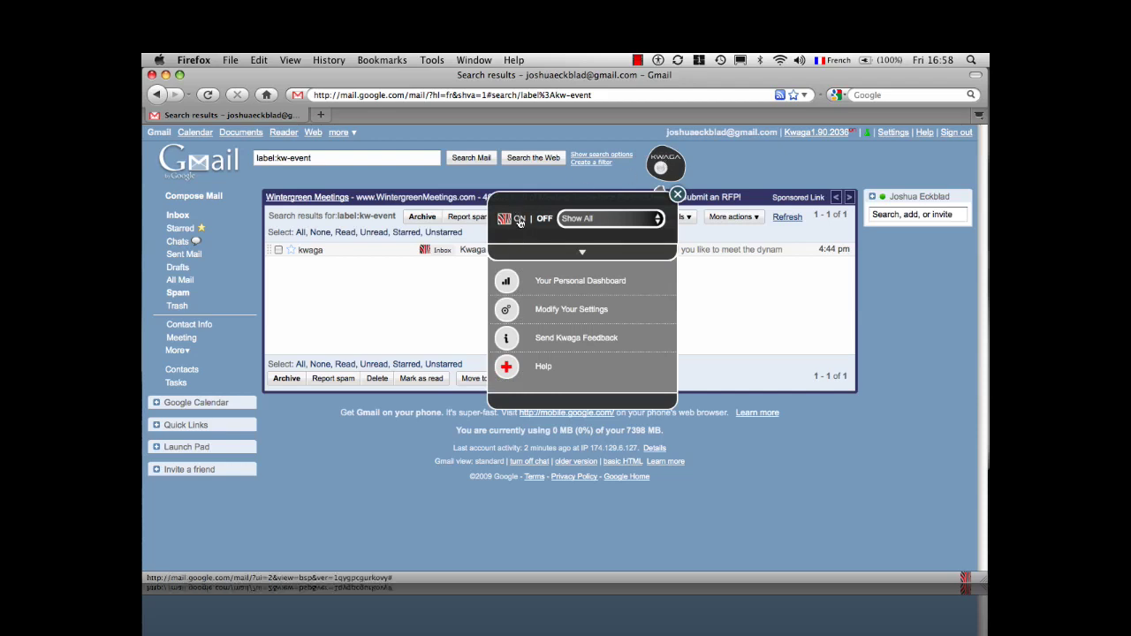
left_click(677, 193)
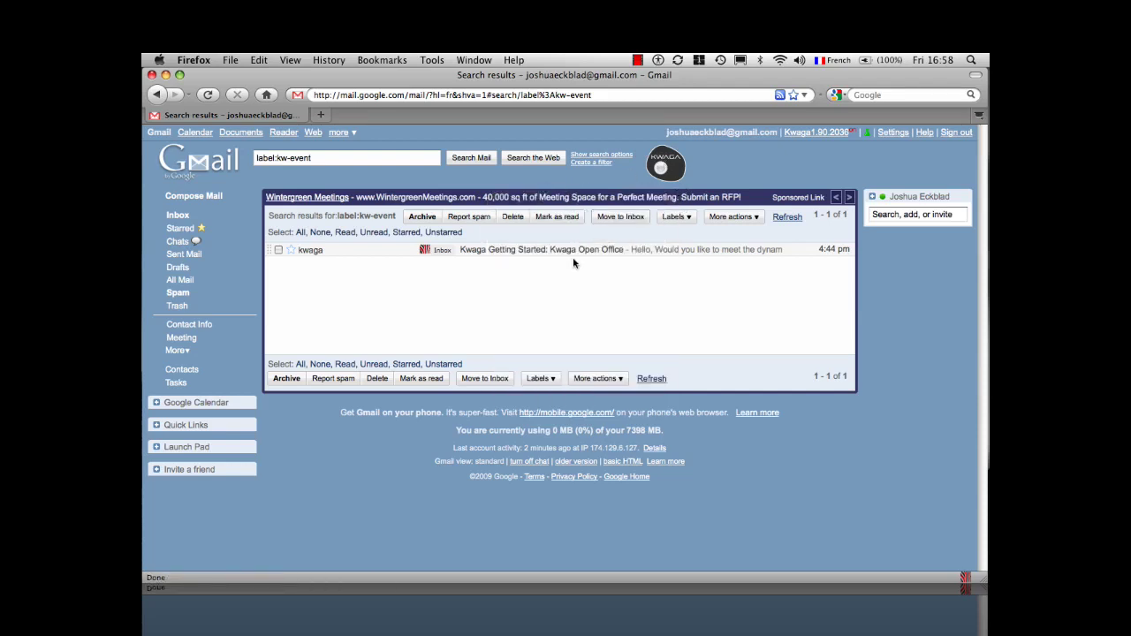